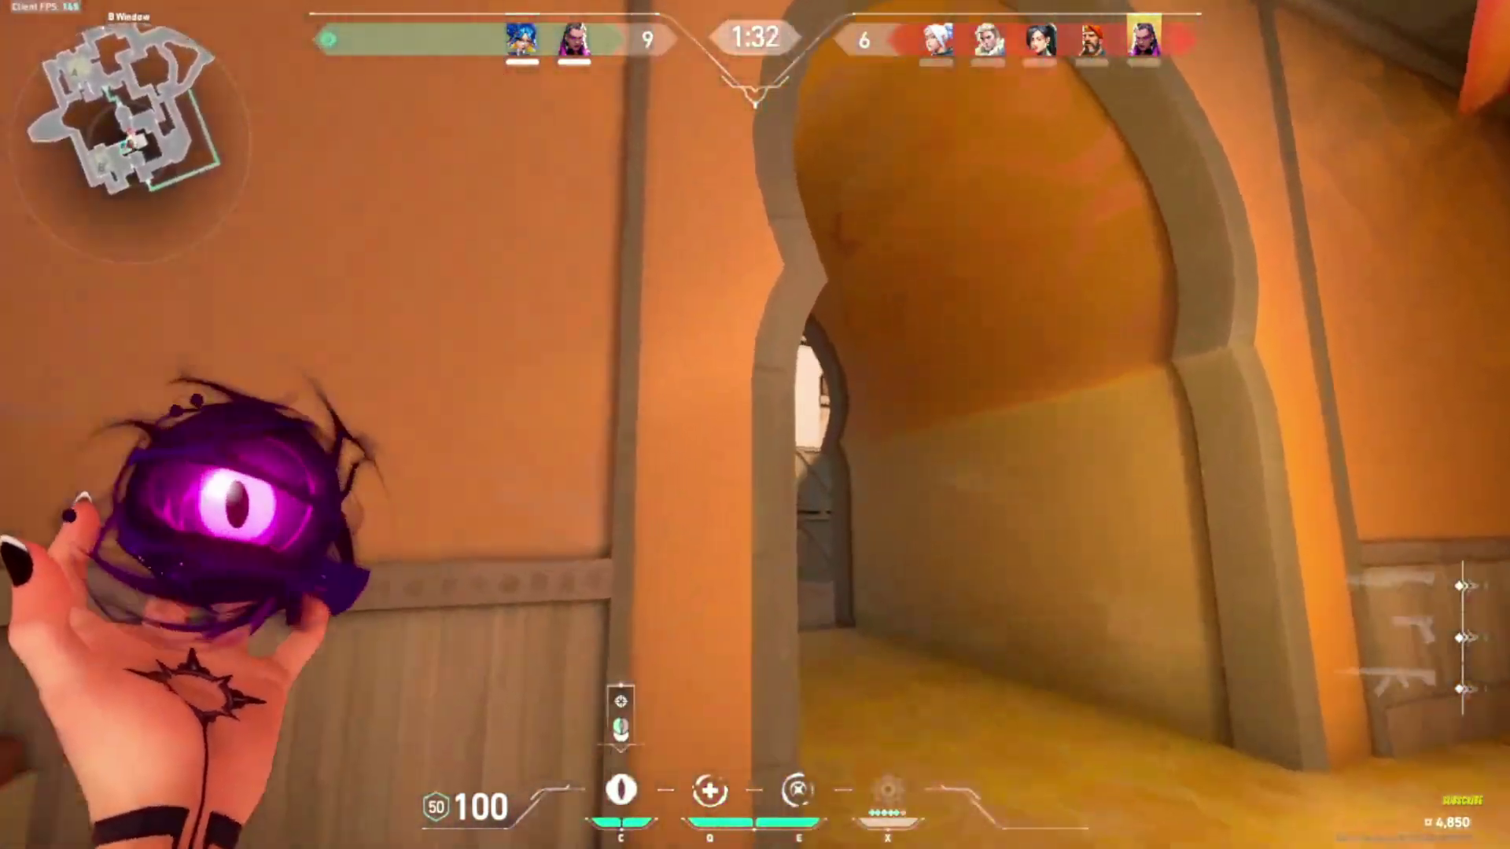
click(756, 424)
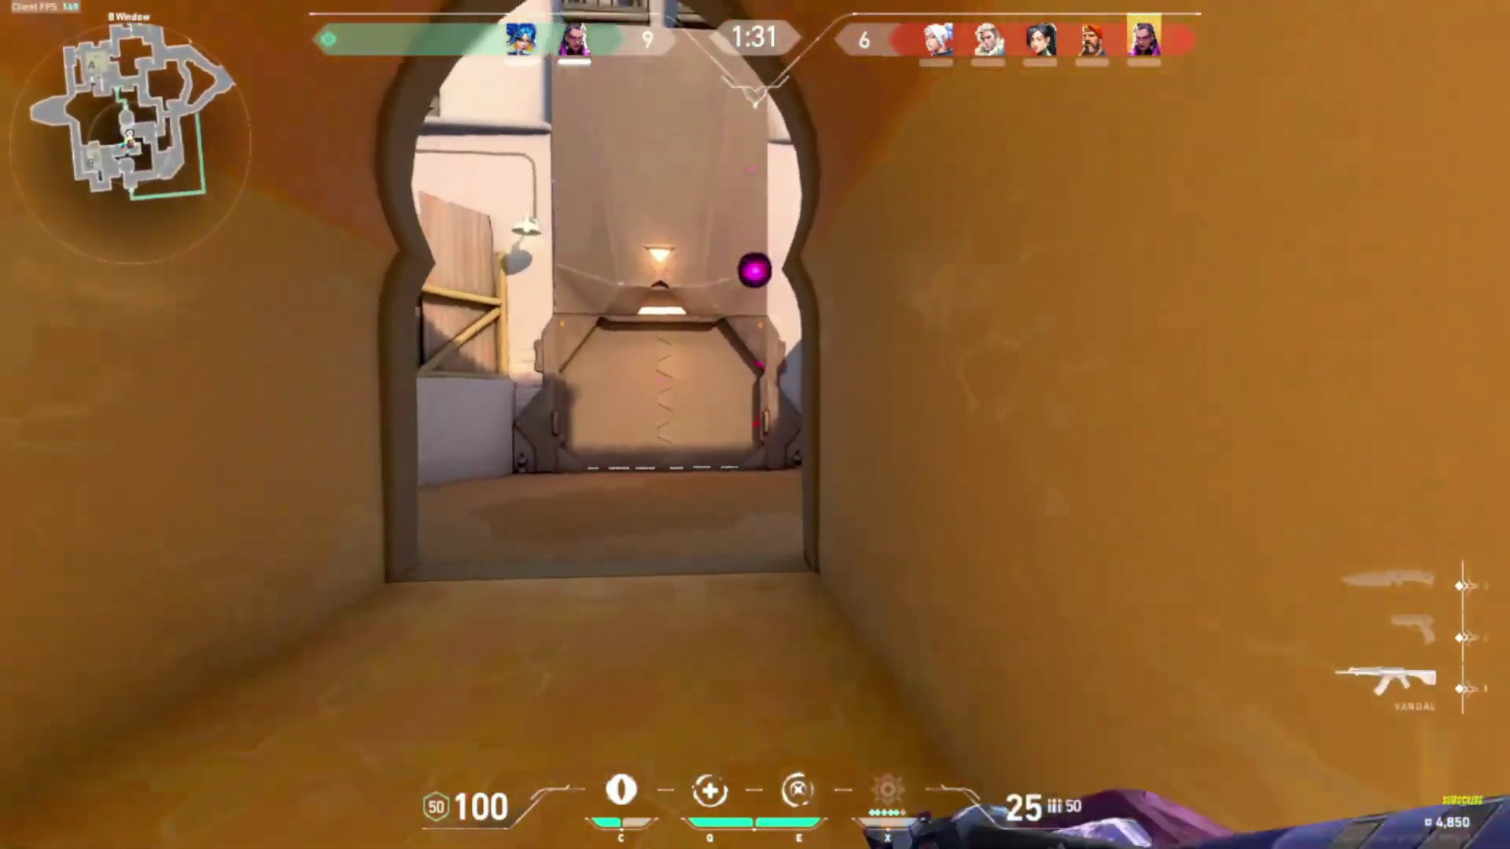
key(w)
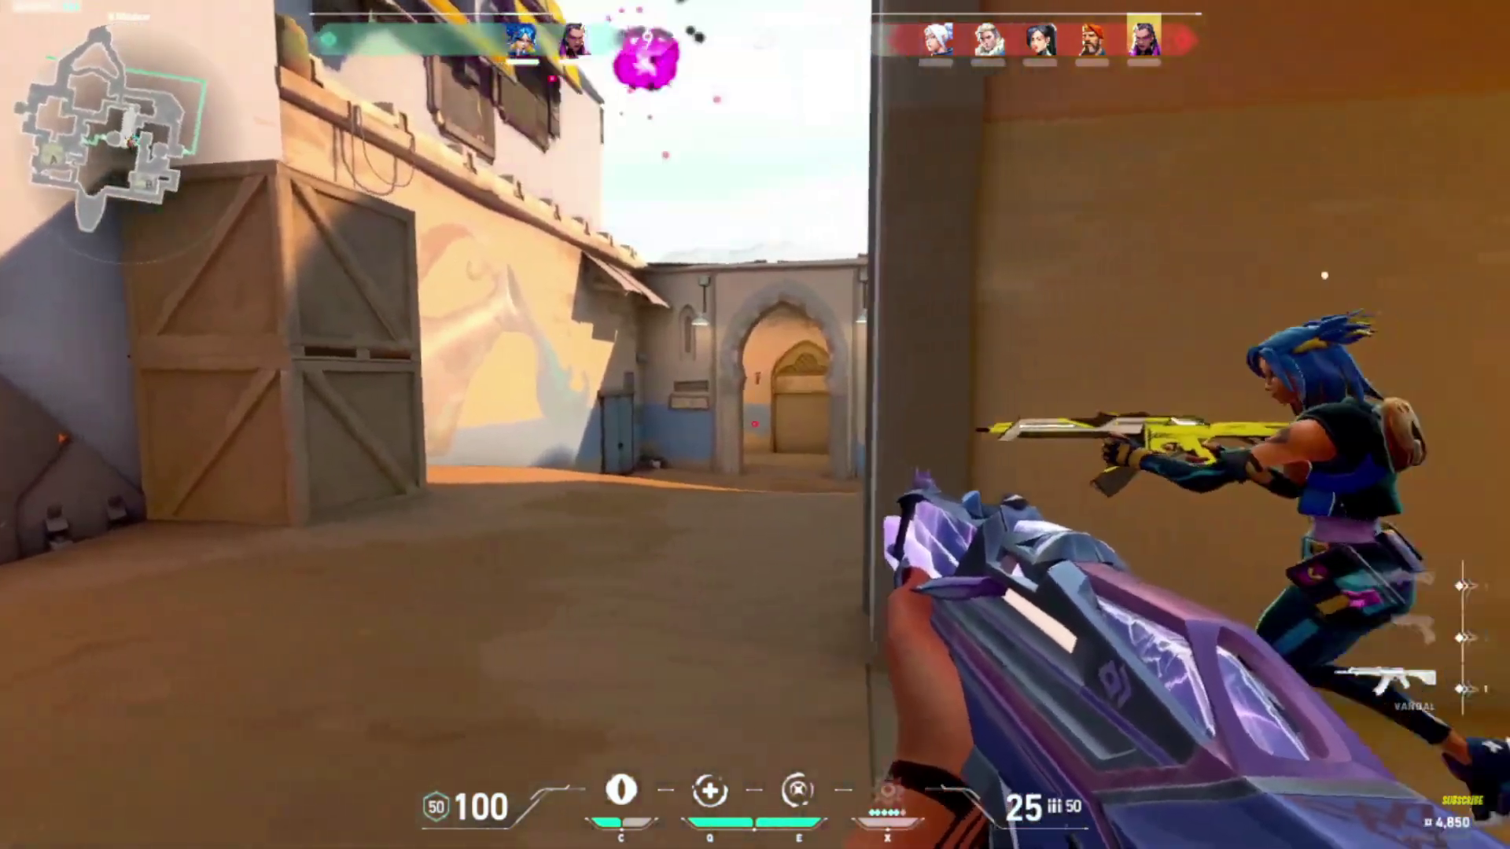
key(w)
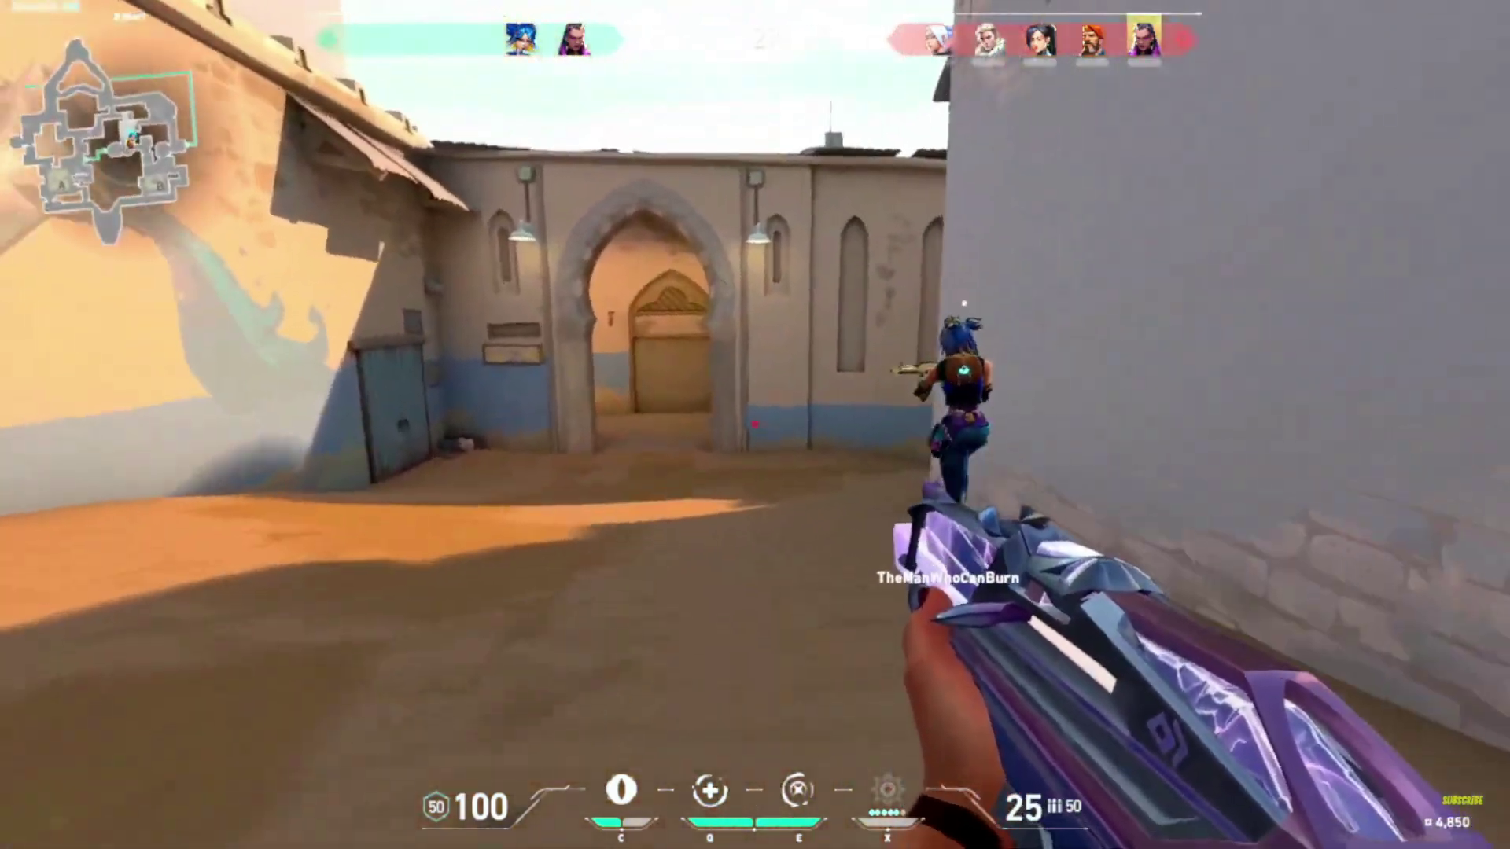
key(w)
key(3)
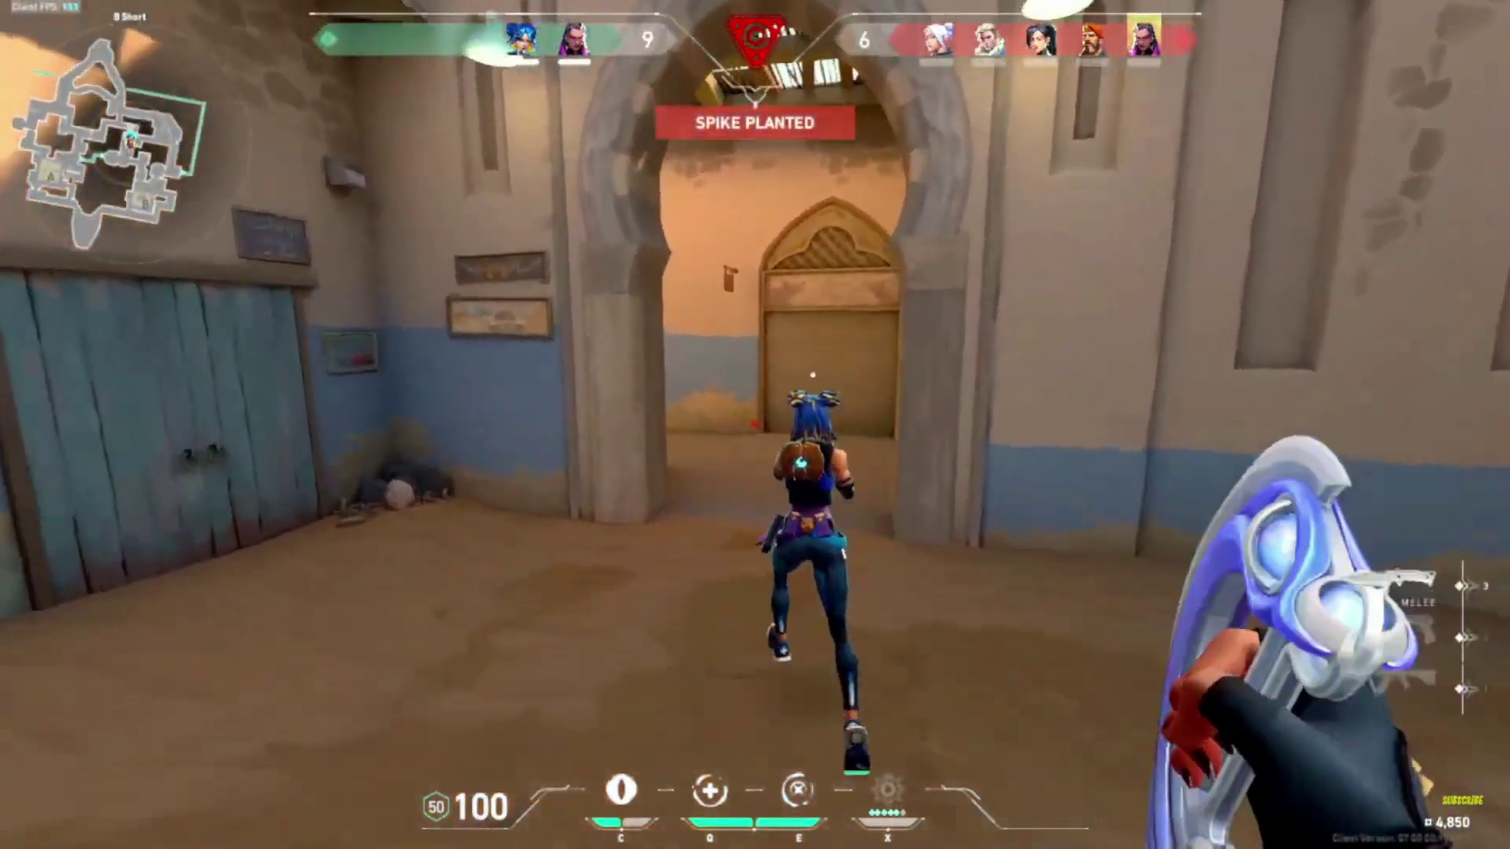